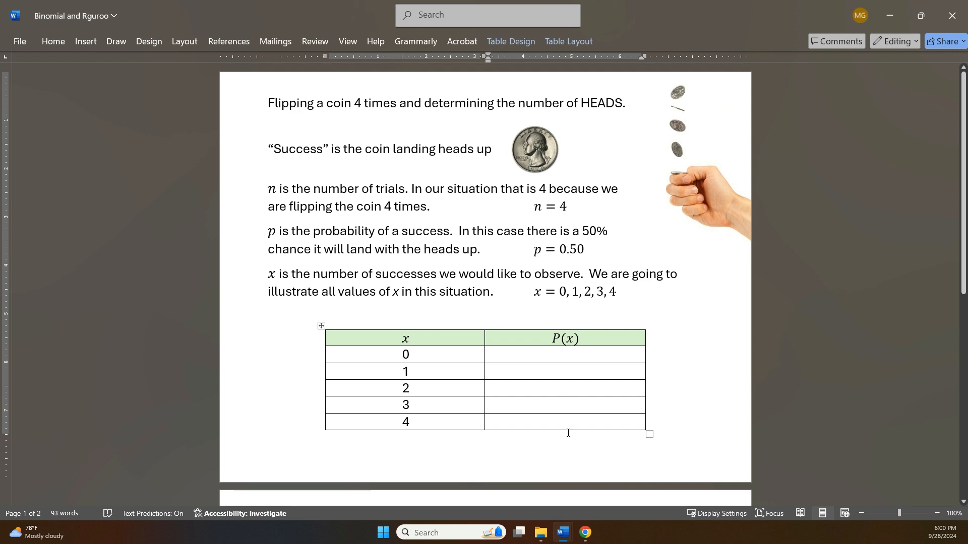
# Switch from the document to the Rguroo tab in the browser.
pyautogui.click(581, 537)
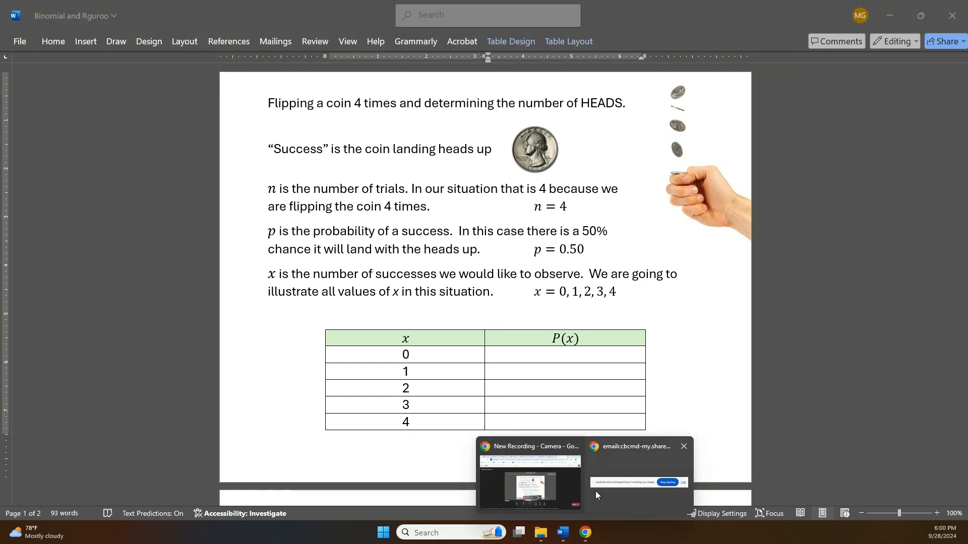
pyautogui.click(573, 488)
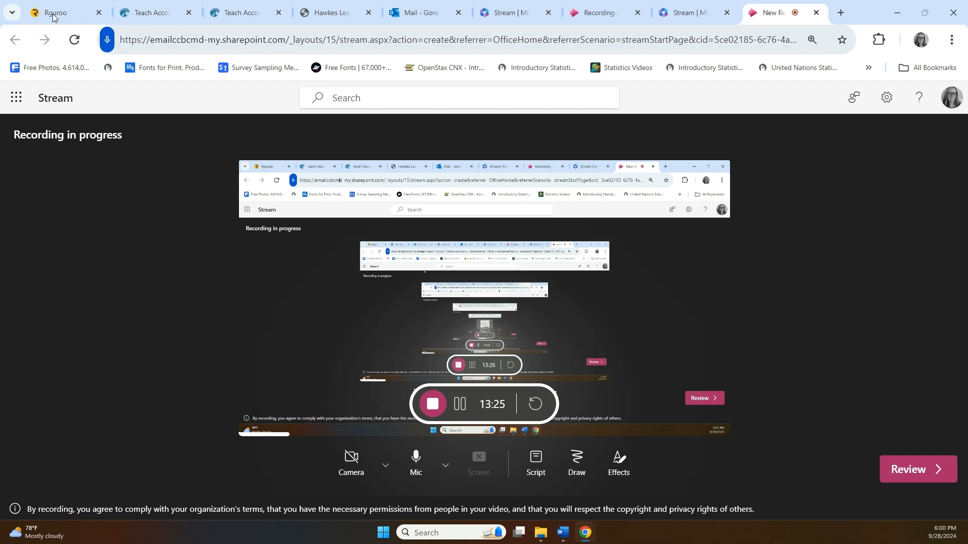
pyautogui.click(53, 15)
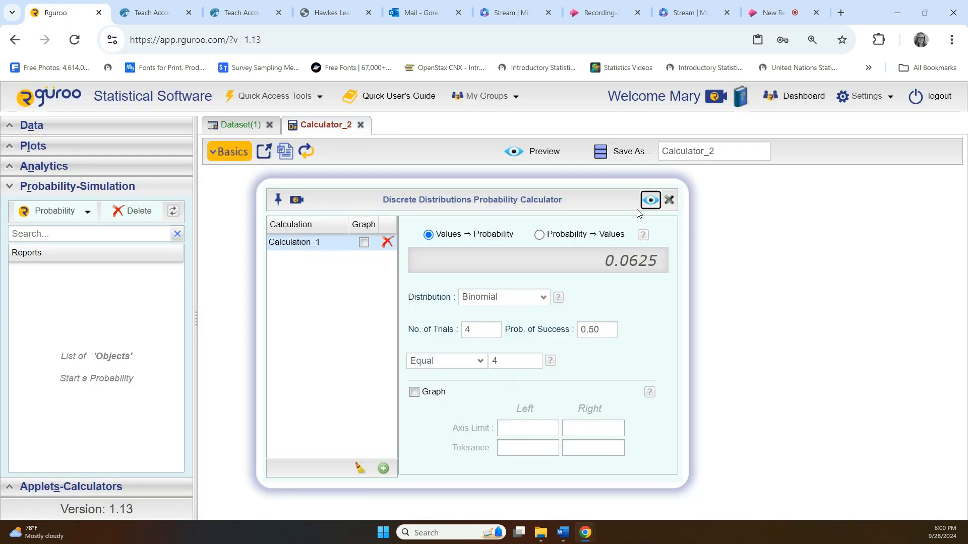
# Close the open probability calculator and its Calculator_2 tab without saving.
pyautogui.click(666, 201)
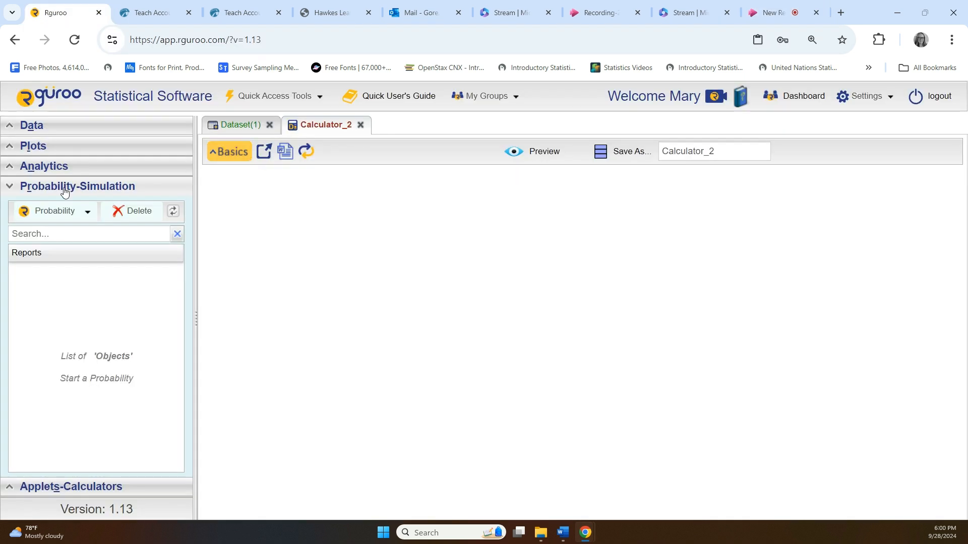
pyautogui.click(360, 125)
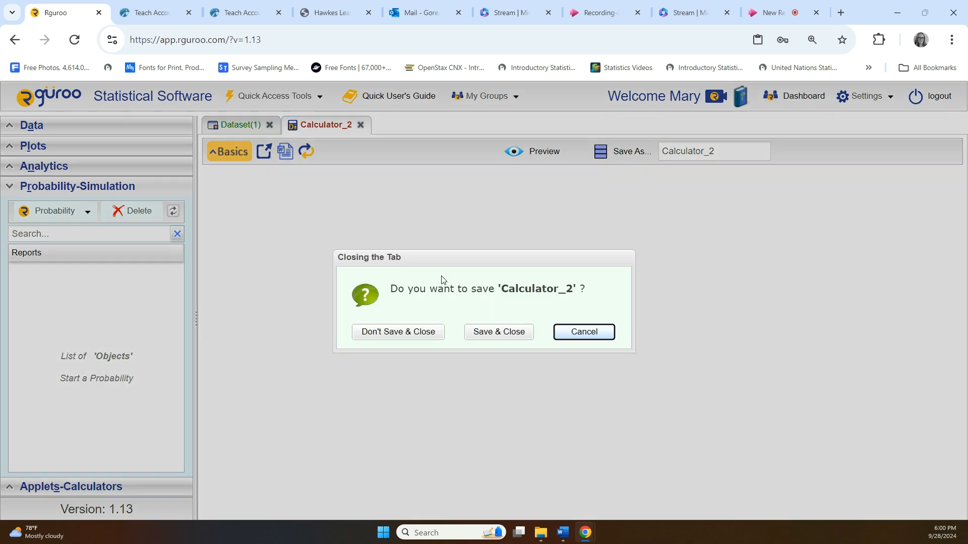
pyautogui.click(398, 332)
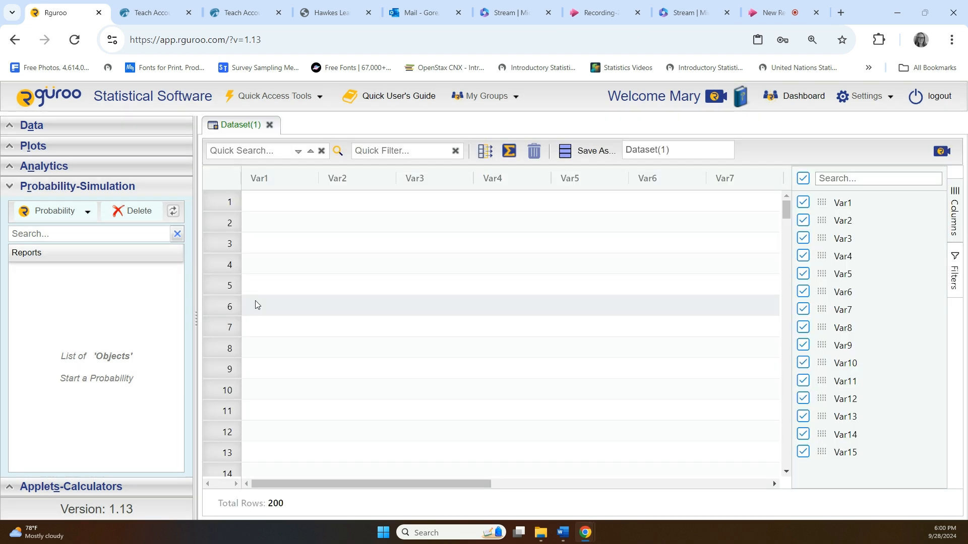
# Open a new Discrete probability calculator from the Probability-Simulation section.
pyautogui.click(9, 187)
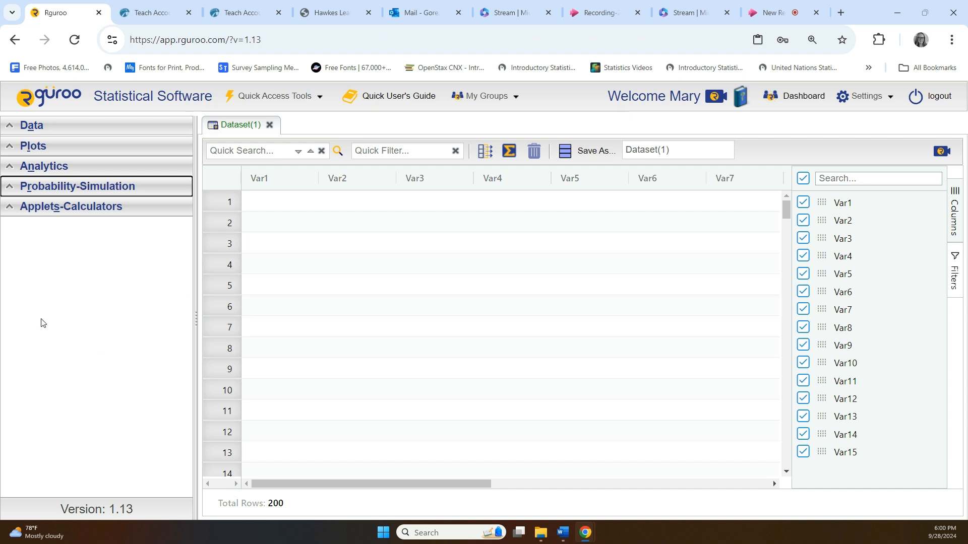
pyautogui.click(14, 195)
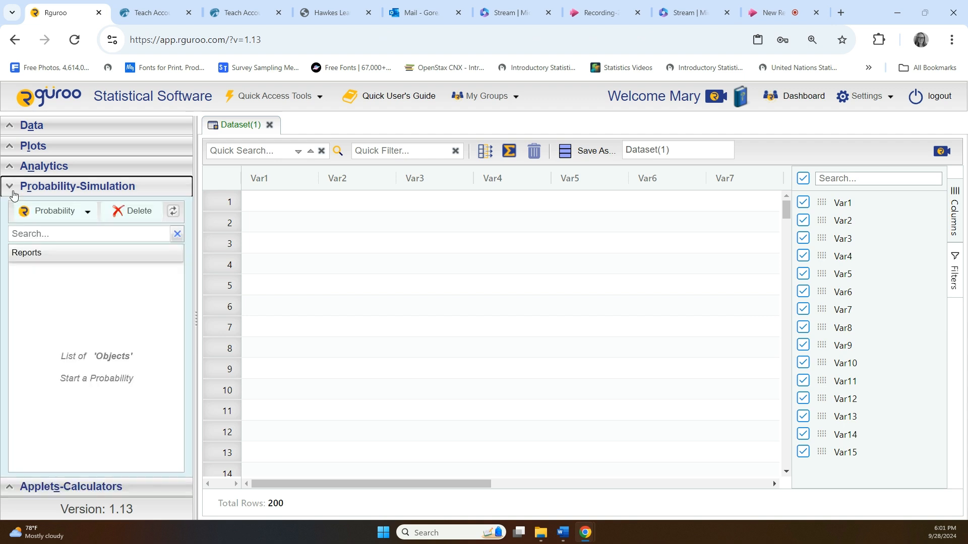
pyautogui.click(87, 213)
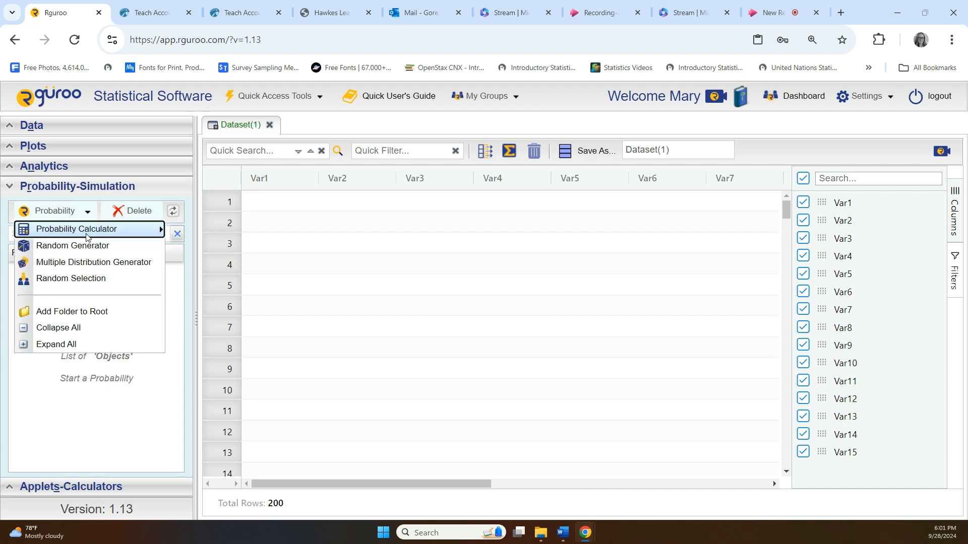
pyautogui.moveTo(87, 235)
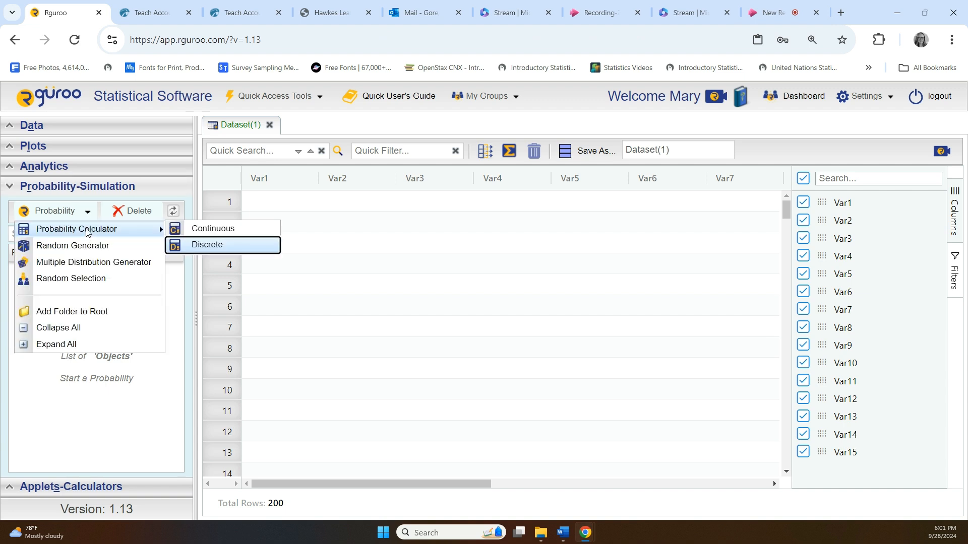
pyautogui.click(203, 247)
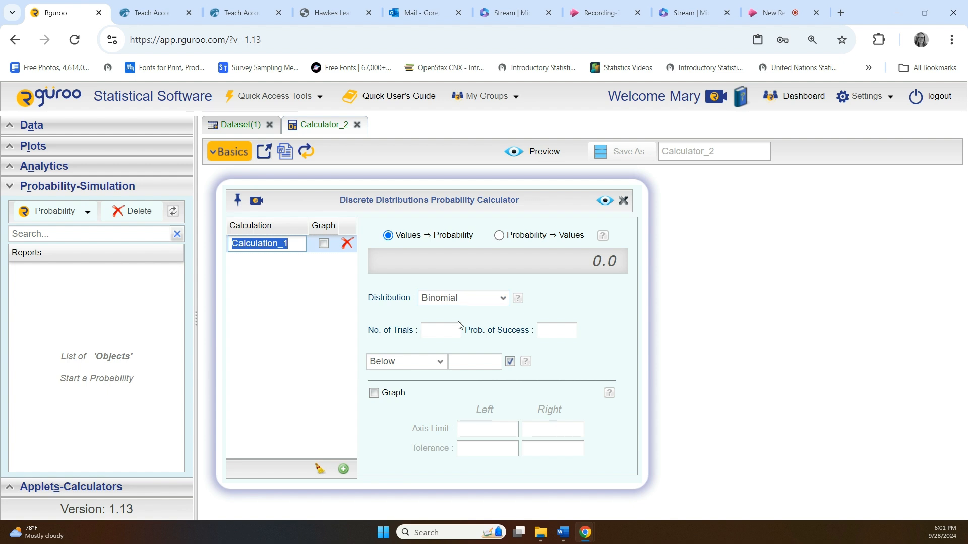
# Set the Binomial distribution's number of trials to 4 and probability of success to 0.50.
pyautogui.click(442, 332)
pyautogui.click(442, 332)
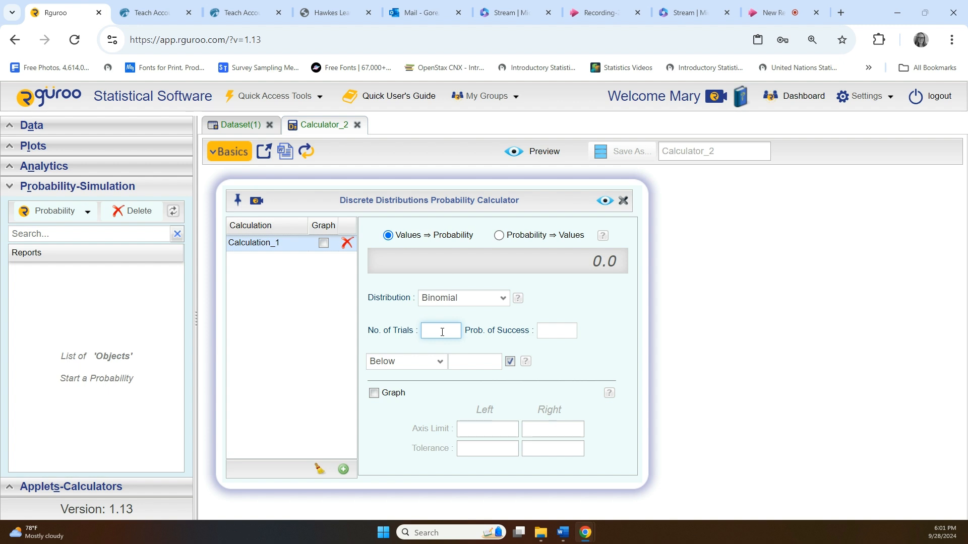
pyautogui.write('4')
pyautogui.press('Tab')
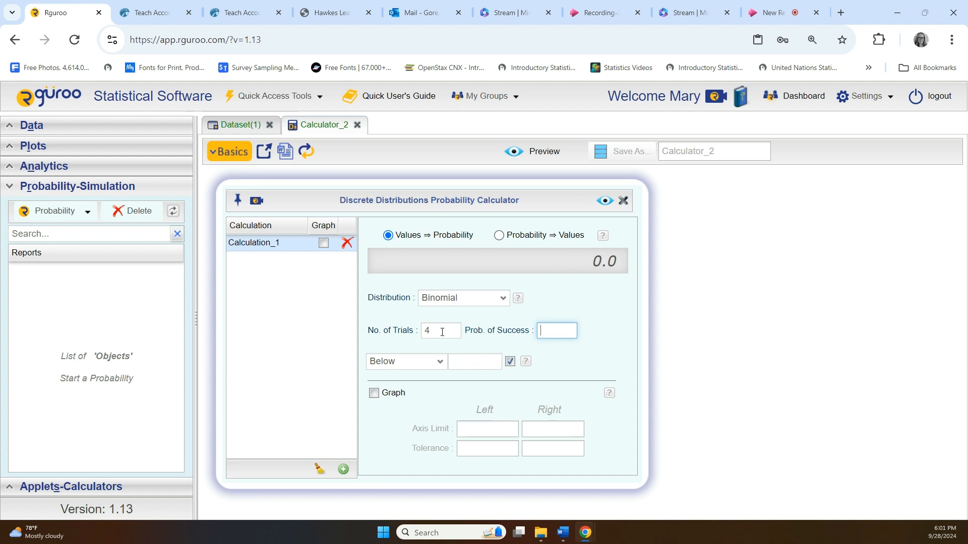
pyautogui.write('0.50')
# Switch the condition to Equal, enter 0, and preview the probability.
pyautogui.click(440, 362)
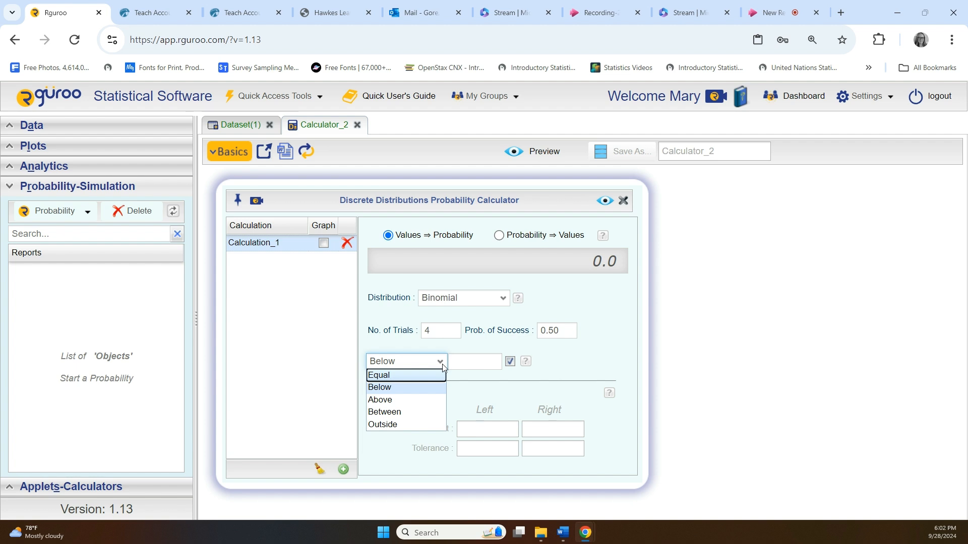
pyautogui.click(437, 375)
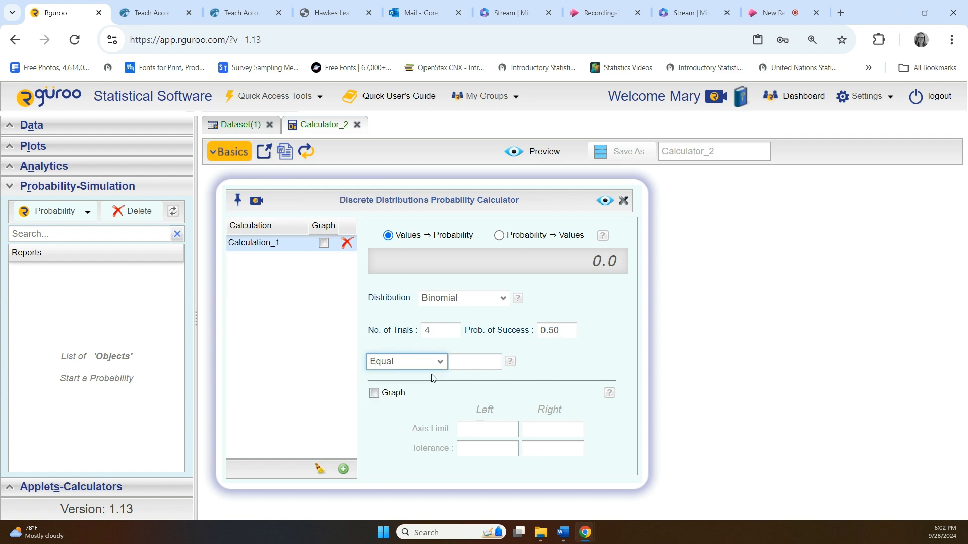
pyautogui.click(466, 363)
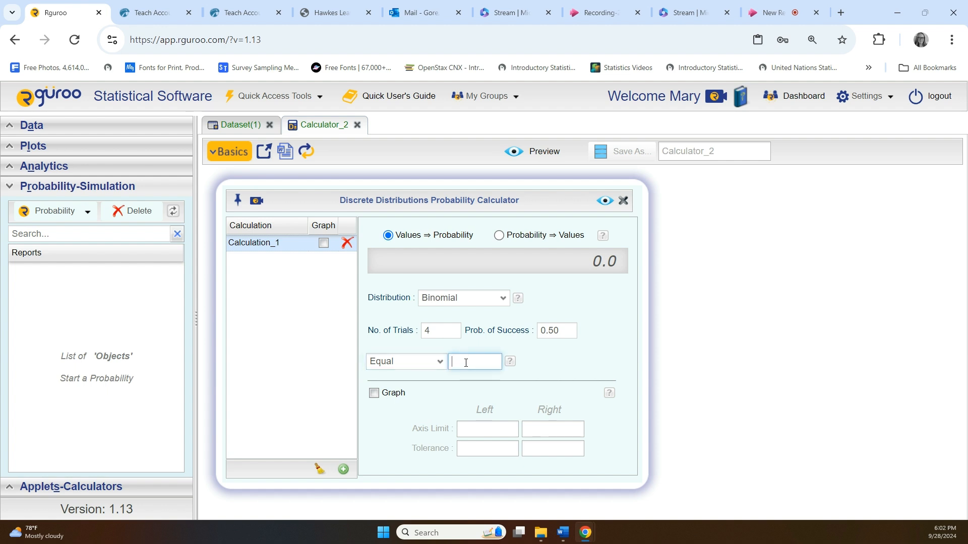
pyautogui.write('0')
pyautogui.click(608, 202)
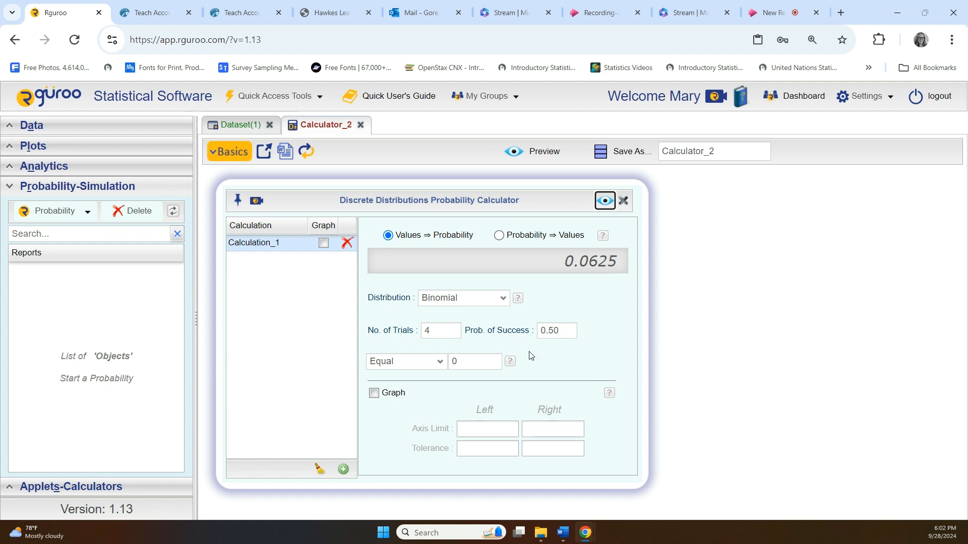
# Preview the probabilities for the value equal to 1 and then equal to 2.
pyautogui.click(470, 364)
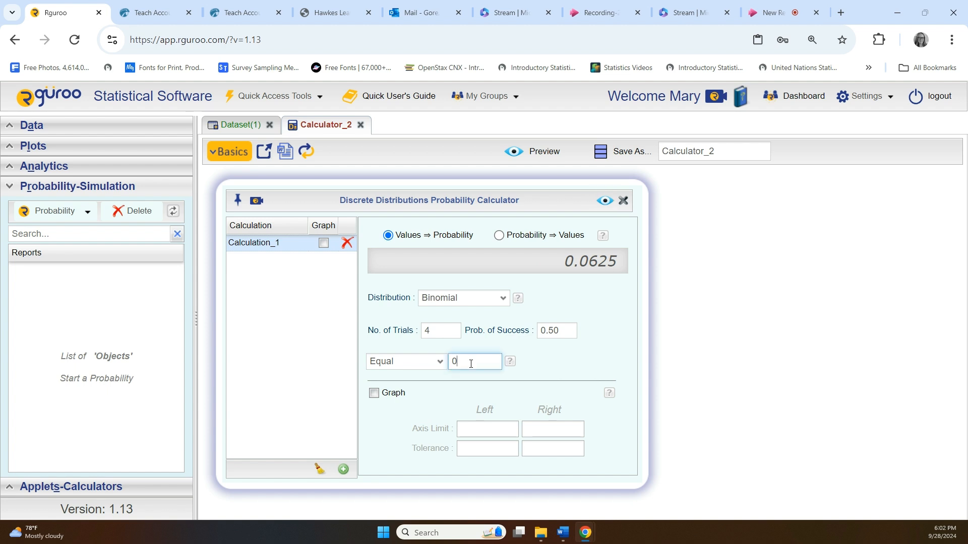
pyautogui.write('1')
pyautogui.click(609, 207)
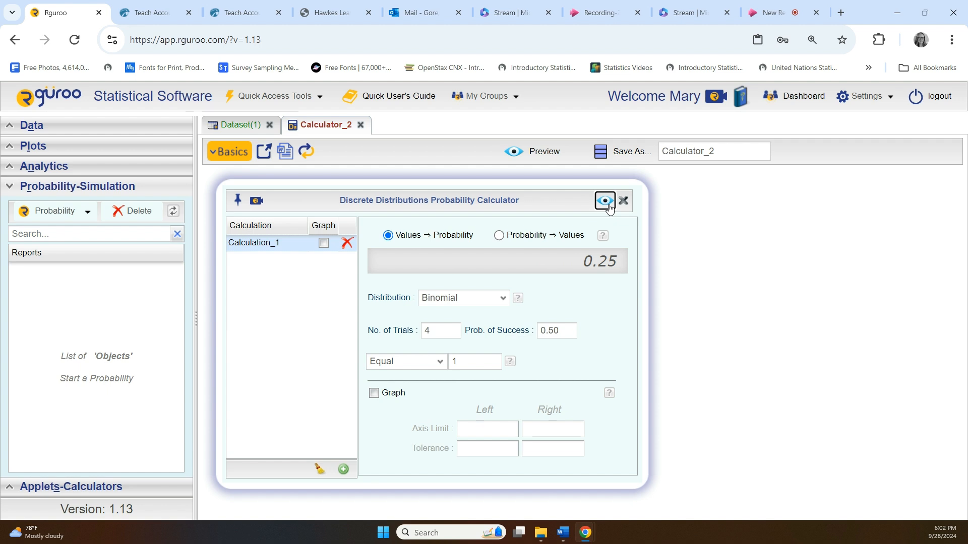
pyautogui.click(472, 362)
pyautogui.press('BackSpace')
pyautogui.write('2')
pyautogui.click(605, 202)
# Preview the probabilities for the value equal to 3 and then equal to 4.
pyautogui.click(467, 362)
pyautogui.press('BackSpace')
pyautogui.write('3')
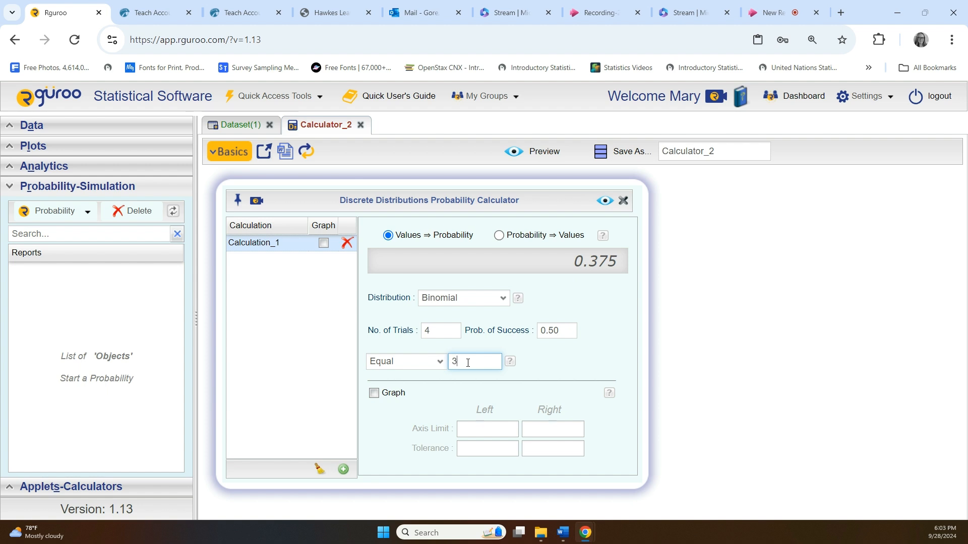
pyautogui.click(608, 201)
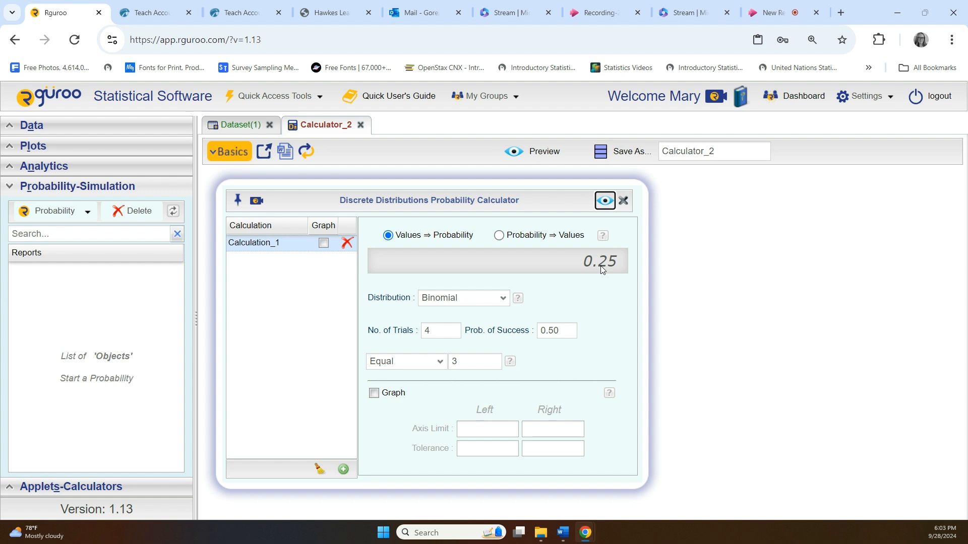
pyautogui.click(478, 359)
pyautogui.press('BackSpace')
pyautogui.write('4')
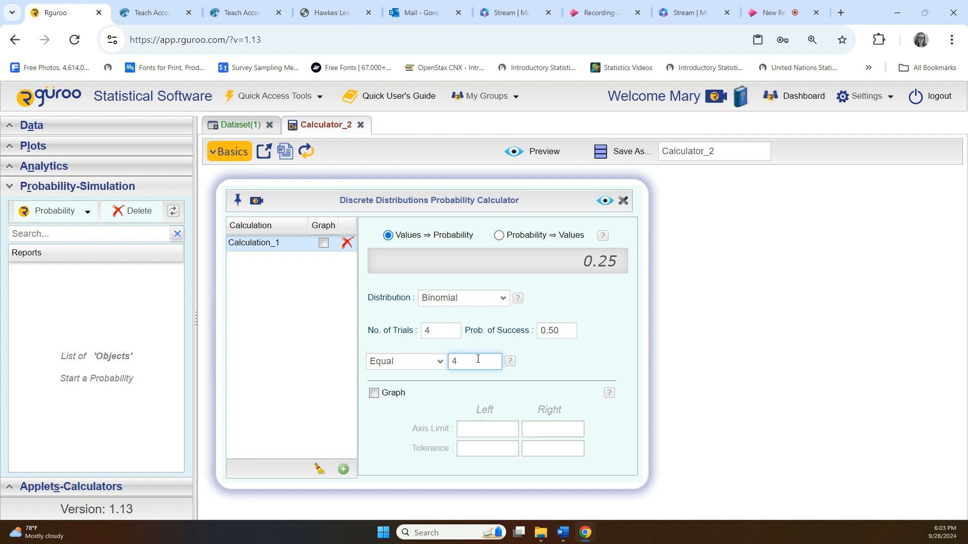
pyautogui.click(604, 206)
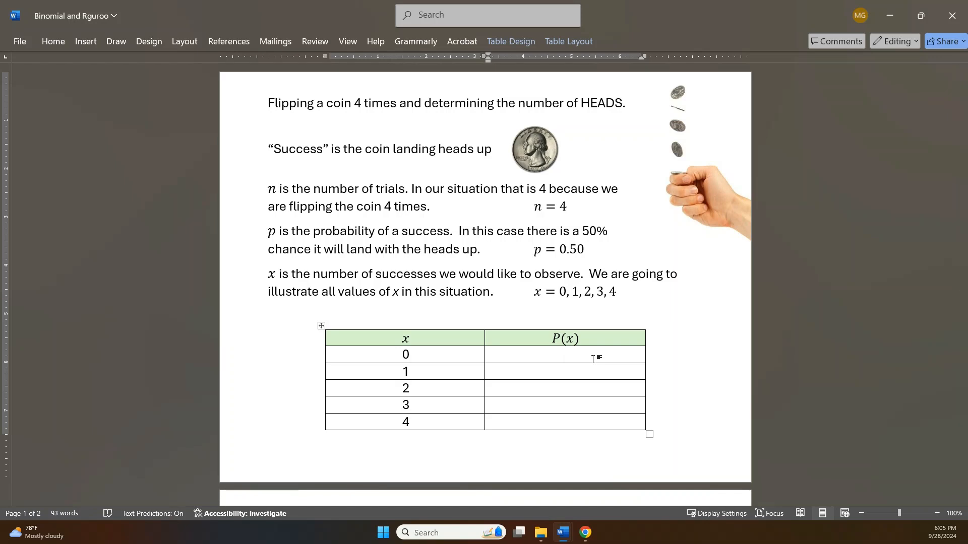
# Enter 0.0625 and 0.25 as P(x) for x = 0 and x = 1 in the document table.
pyautogui.write('0.0625')
pyautogui.press('Tab')
pyautogui.press('Tab')
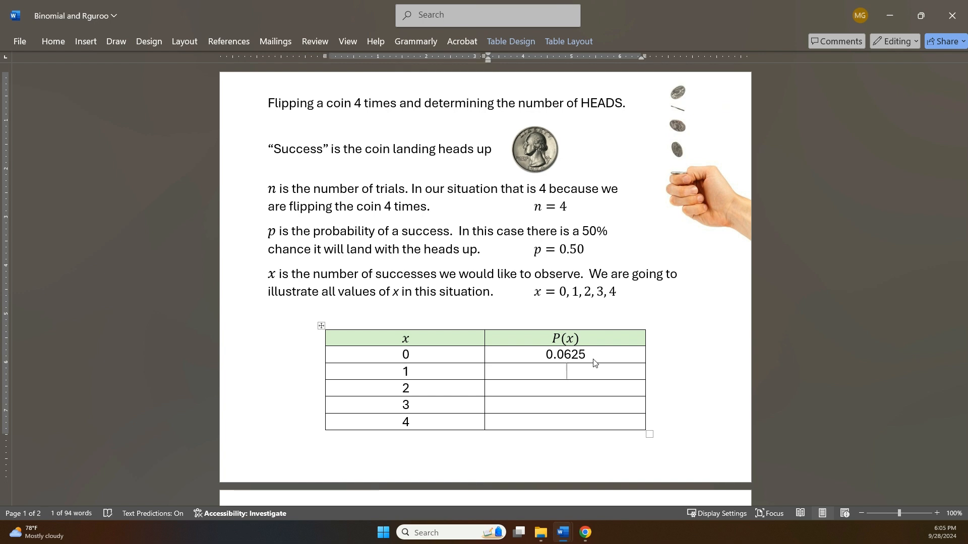
pyautogui.write('0.25')
pyautogui.press('Tab')
# Fill in P(x) as 0.375, 0.25 and 0.0625 for x = 2, 3 and 4.
pyautogui.press('Tab')
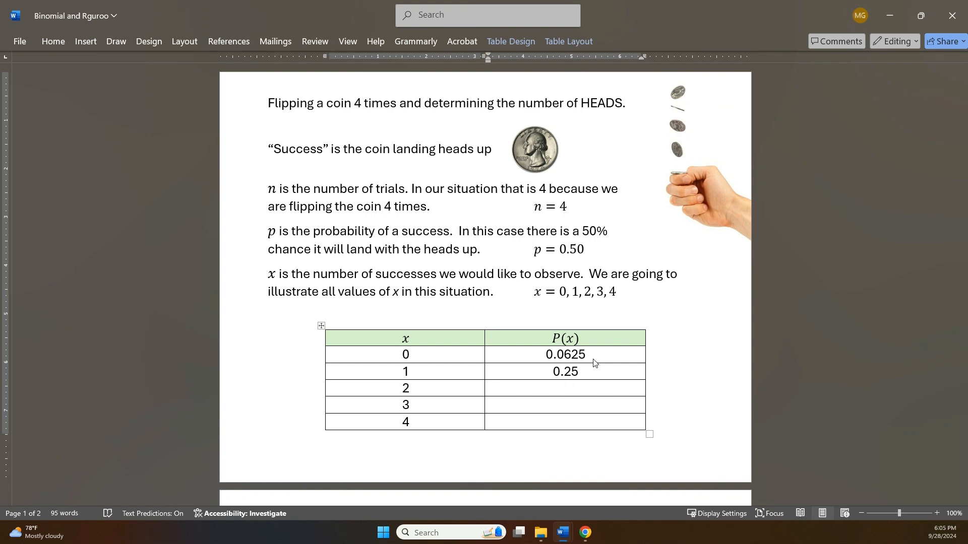
pyautogui.write('0.375')
pyautogui.press('Tab')
pyautogui.press('Tab')
pyautogui.write('0.25')
pyautogui.press('Tab')
pyautogui.press('Tab')
pyautogui.write('0.062')
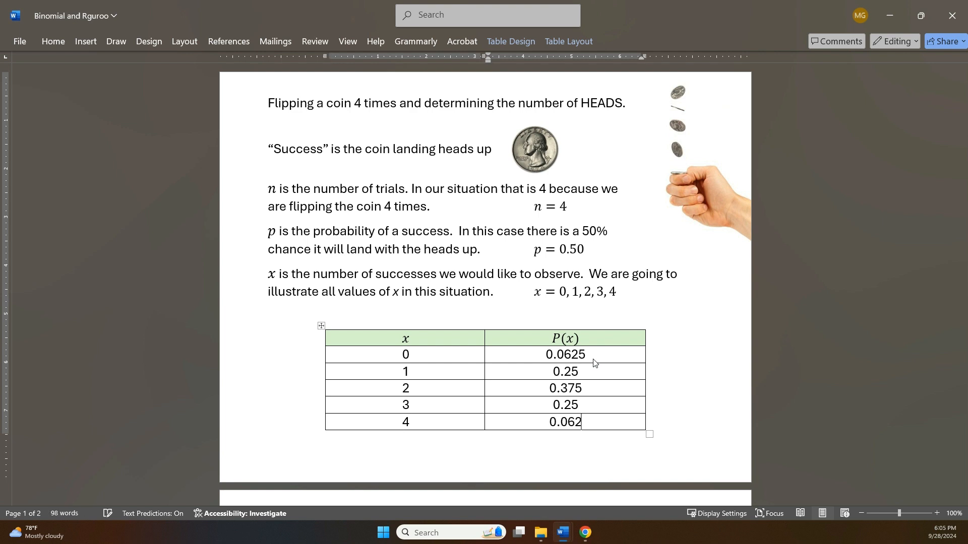
pyautogui.write('5')
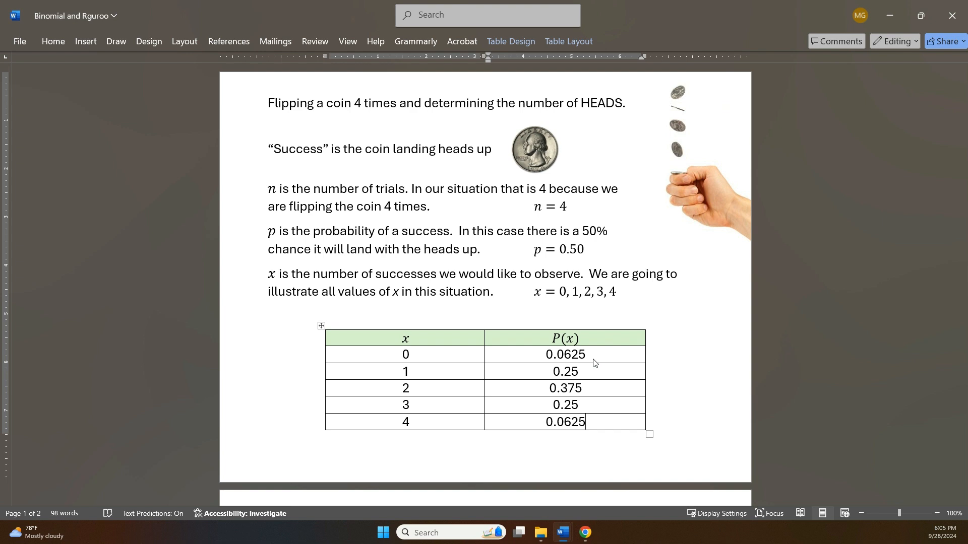